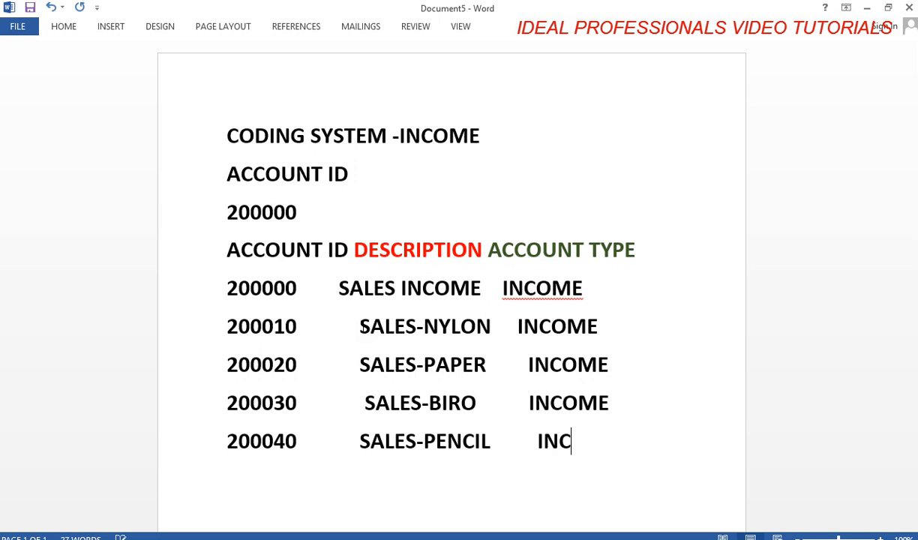
- Finish the SALES-PENCIL row with type INCOME and add a row reading 200050, TRAINING SERVICES, INCOME
{"action": "type", "text": "E"}
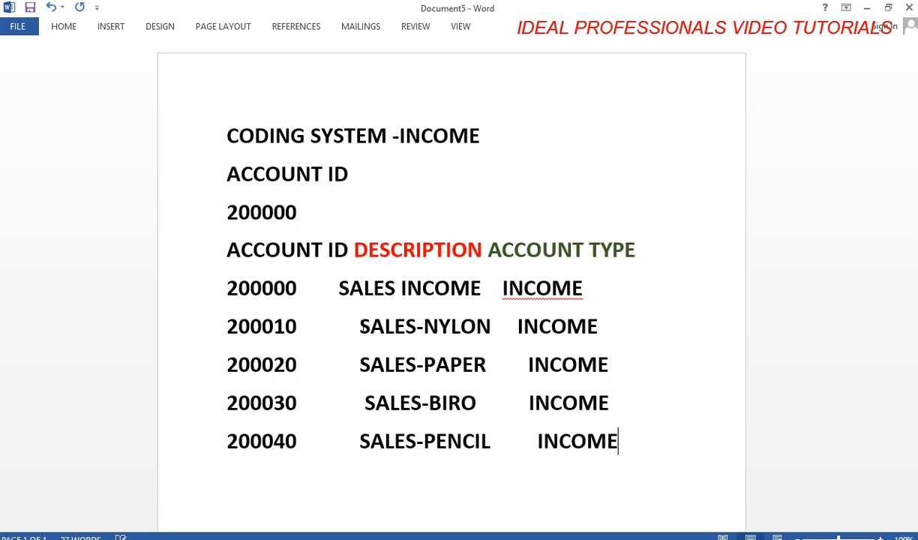
{"action": "key", "text": "Return"}
{"action": "type", "text": "200050   "}
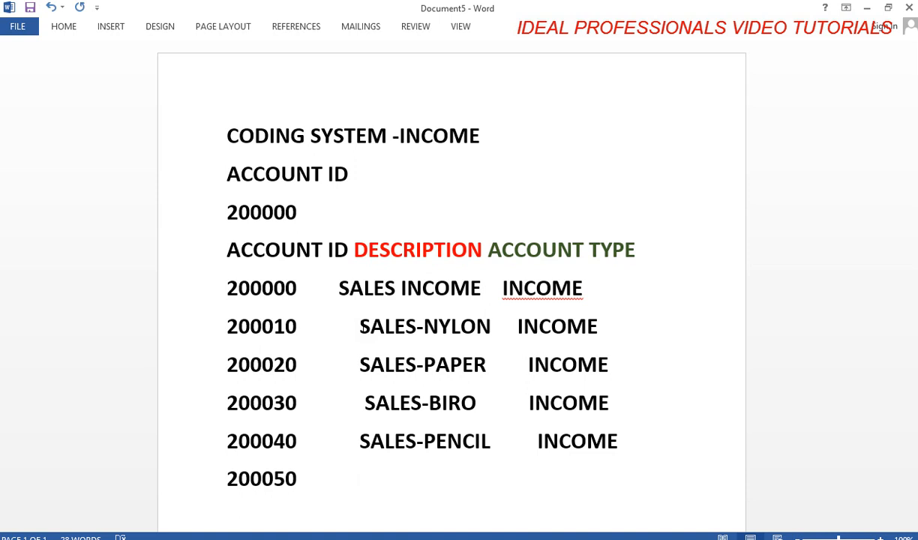
{"action": "type", "text": "        TRAINI"}
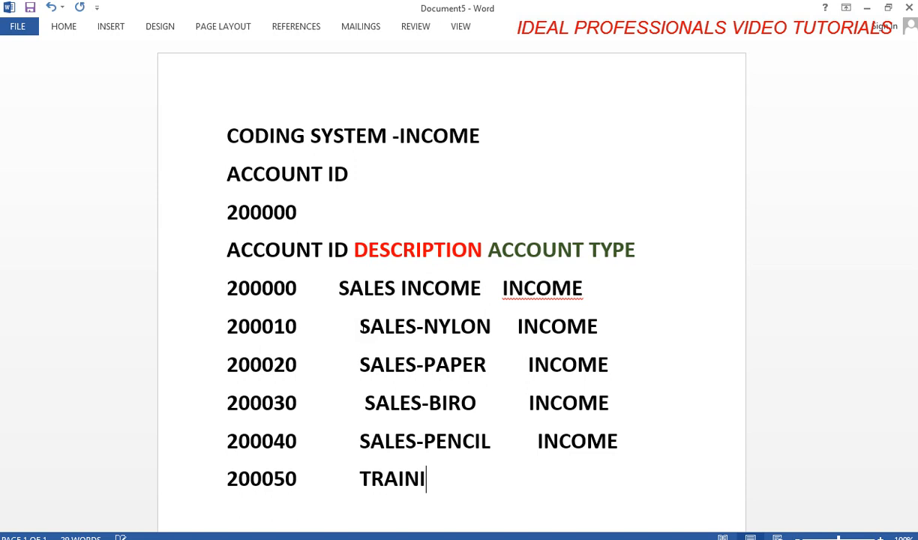
{"action": "type", "text": "NG S"}
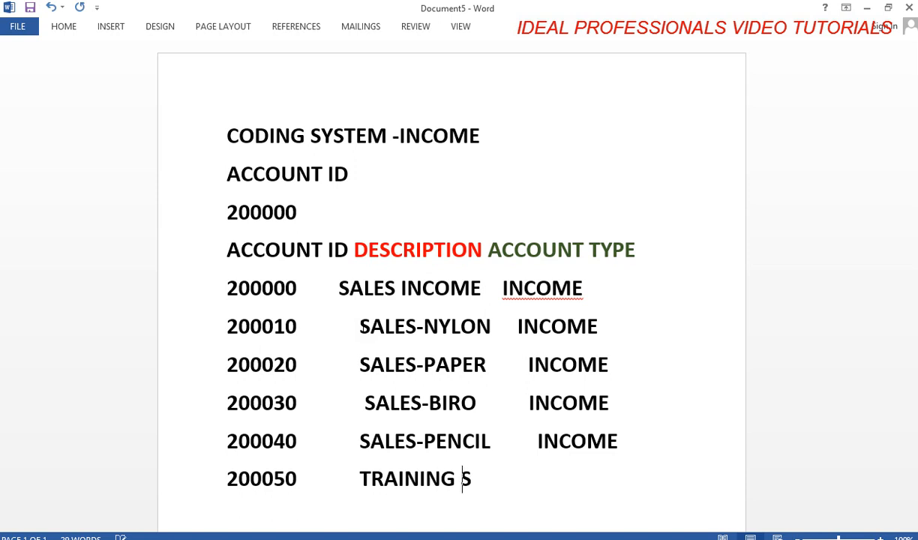
{"action": "type", "text": "ERVICES   "}
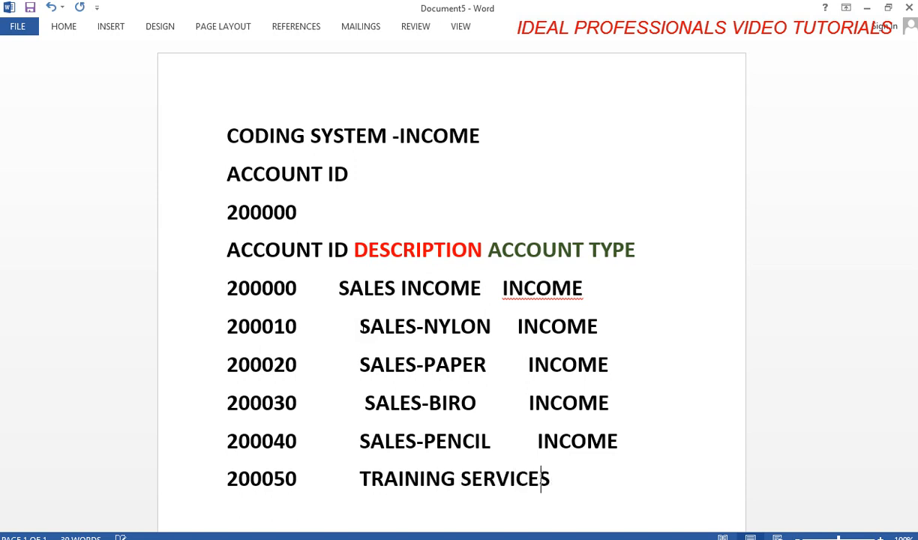
{"action": "type", "text": "INCOME"}
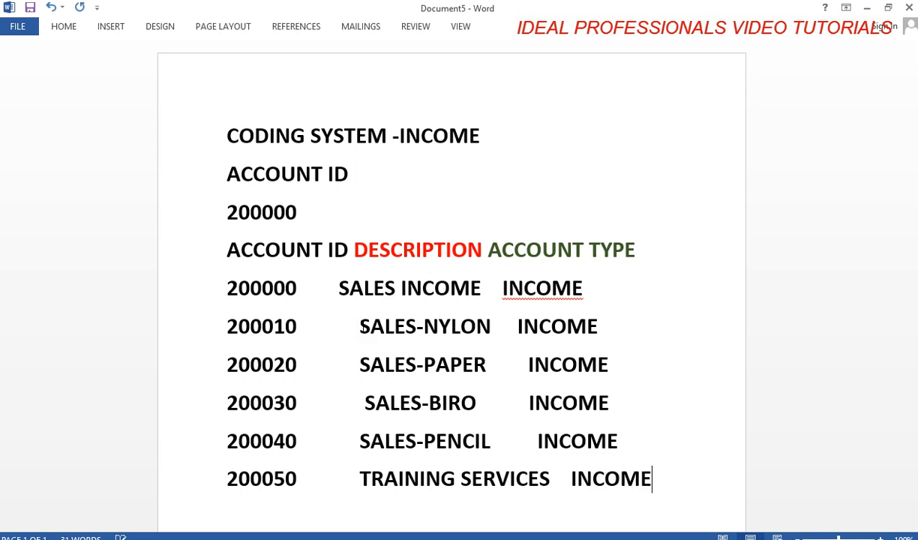
- Add a row to the income coding list reading 200060, RENTAL SERVICES, INCOME
{"action": "key", "text": "Return"}
{"action": "type", "text": "20005"}
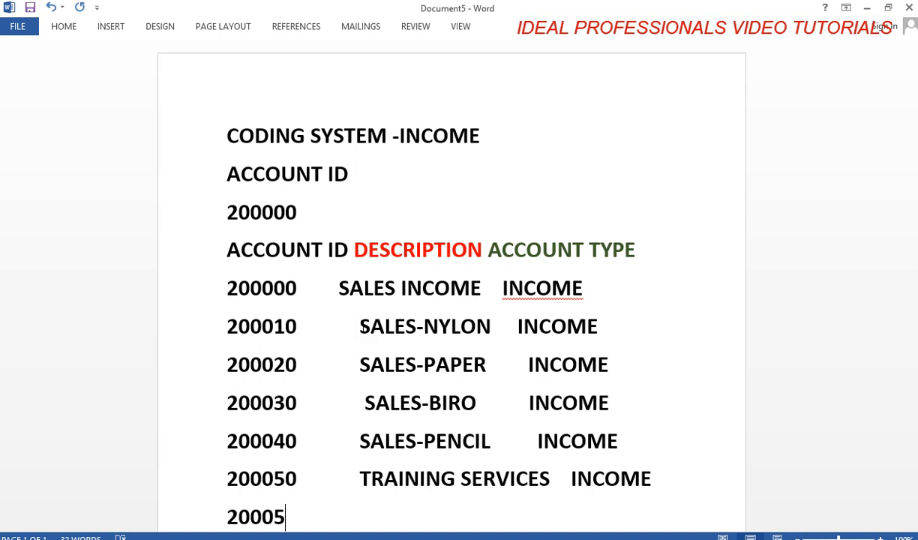
{"action": "key", "text": "BackSpace"}
{"action": "type", "text": "60               RENTAL"}
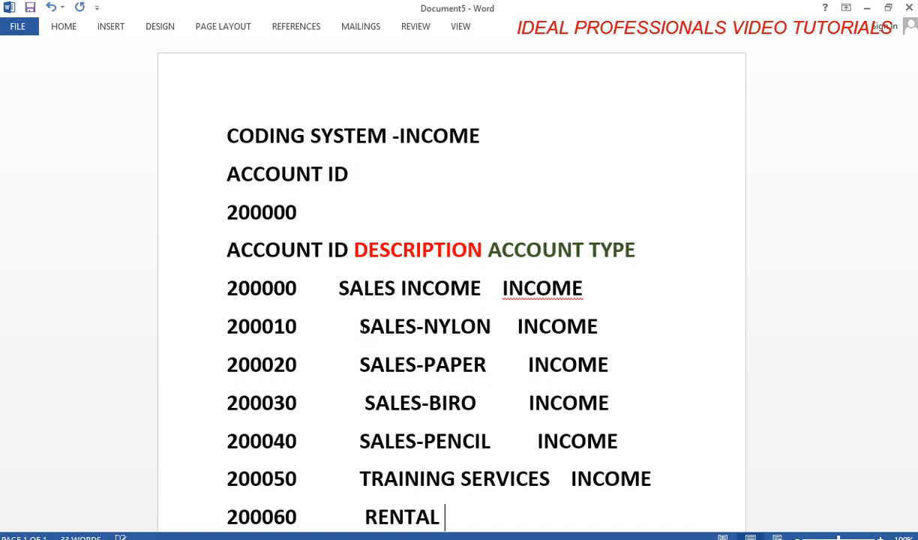
{"action": "type", "text": " SERVICES    "}
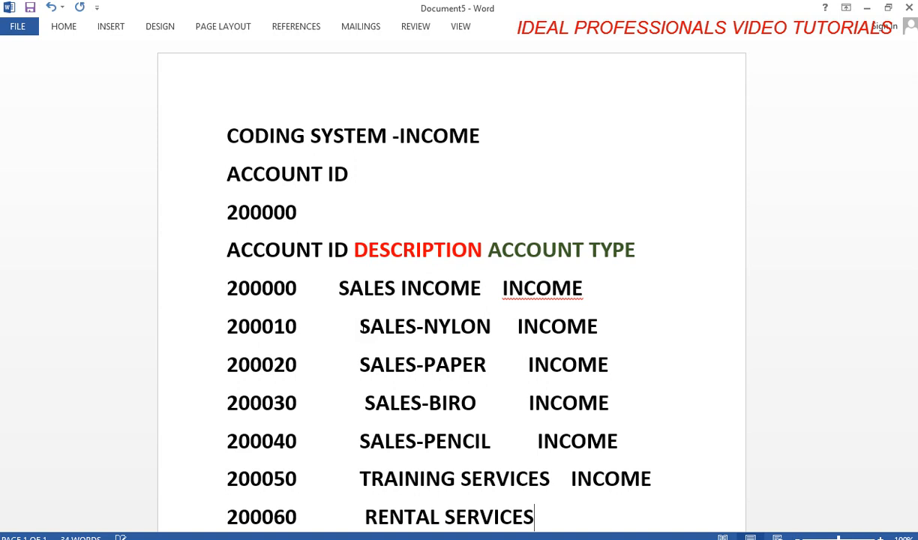
{"action": "type", "text": "    INCOME"}
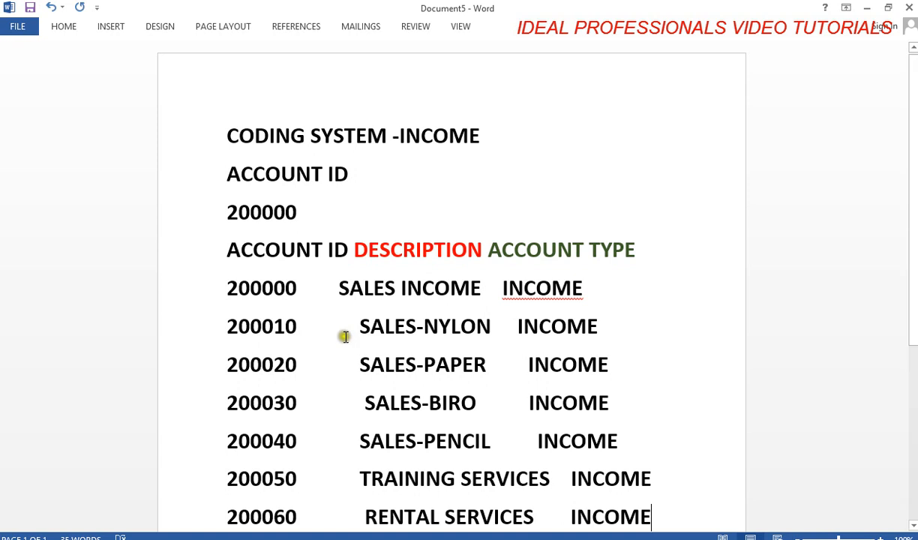
- Switch to Peachtree Accounting, open the Chart of Accounts maintenance window and review the existing account IDs
{"action": "mouse_move", "coordinate": [294, 535]}
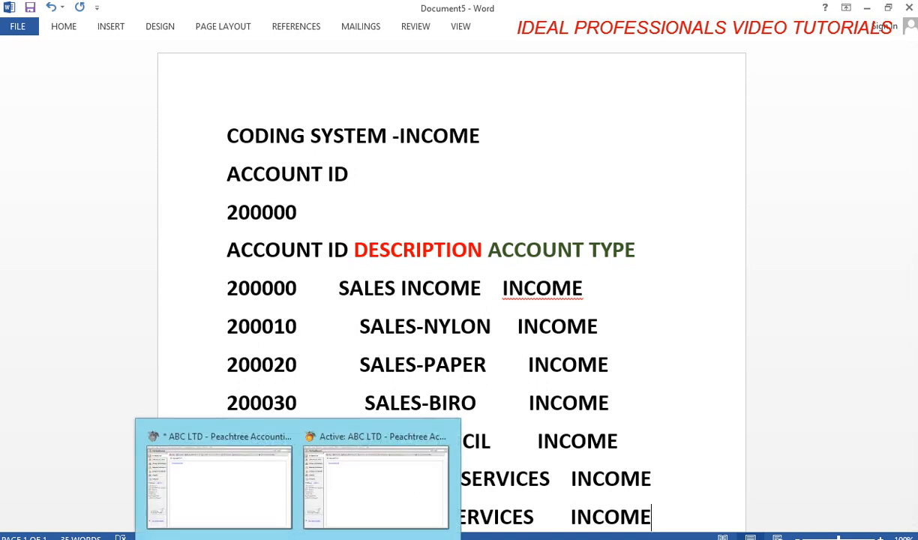
{"action": "left_click", "coordinate": [347, 514]}
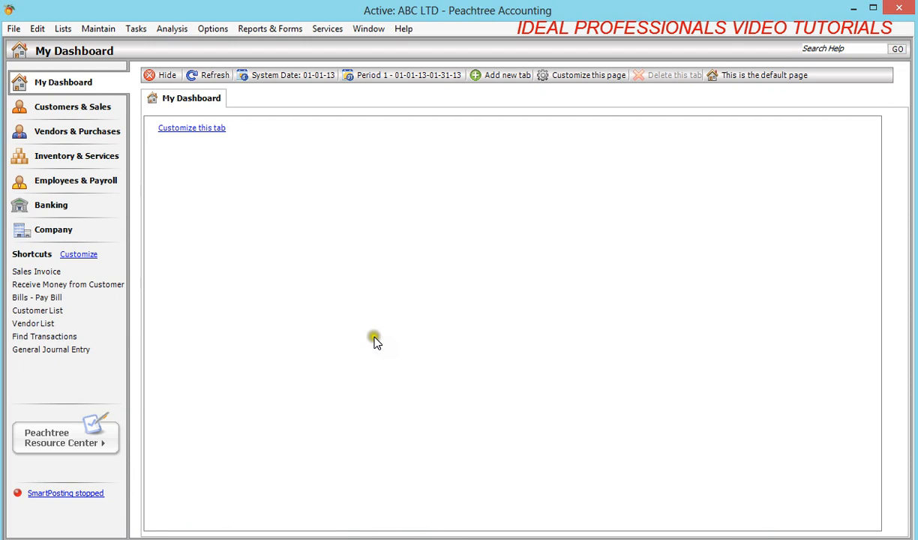
{"action": "left_click", "coordinate": [92, 28]}
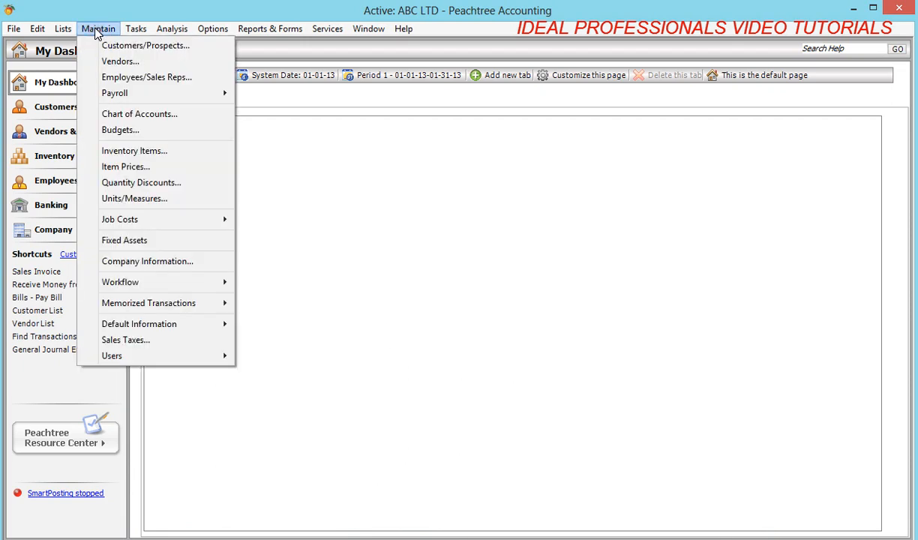
{"action": "left_click", "coordinate": [137, 116]}
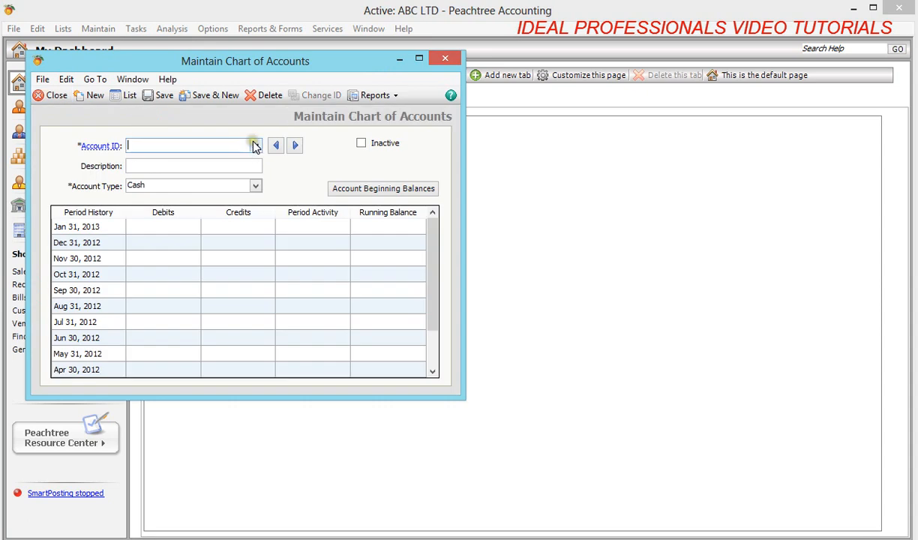
{"action": "left_click", "coordinate": [255, 146]}
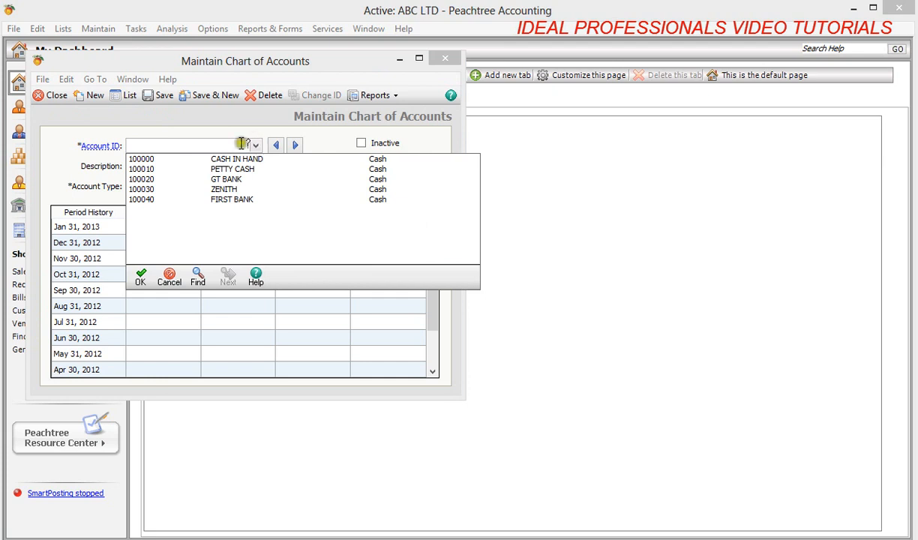
{"action": "left_click", "coordinate": [171, 278]}
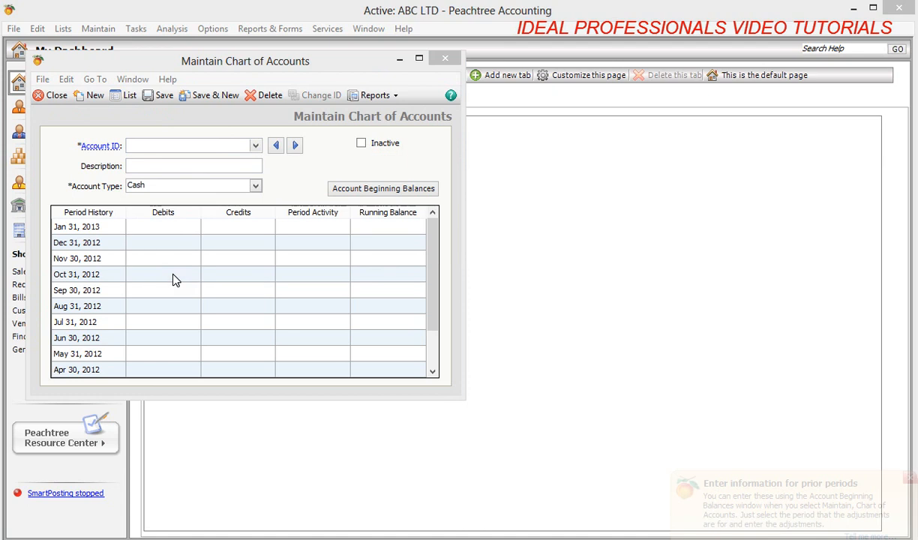
- Create account 200000 with description SALES INCOME and account type Income, and save the record
{"action": "left_click", "coordinate": [140, 146]}
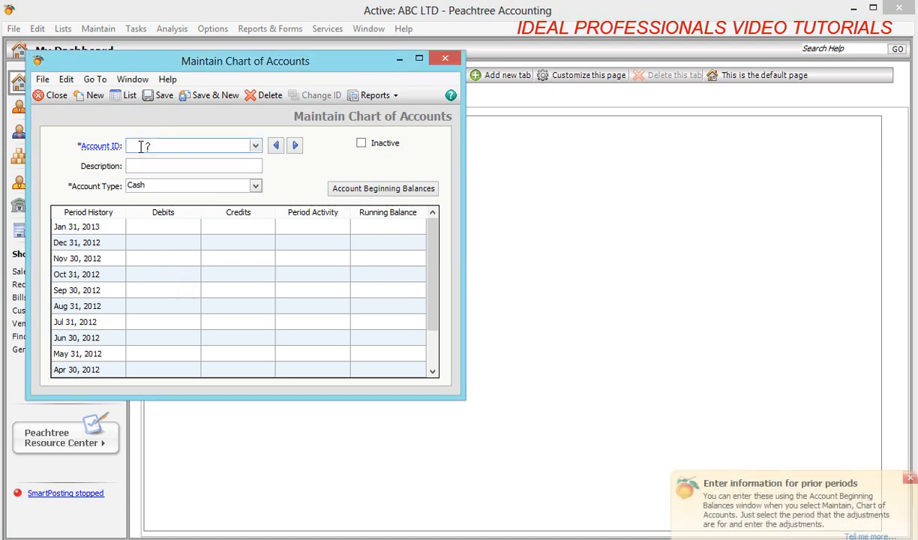
{"action": "type", "text": "200"}
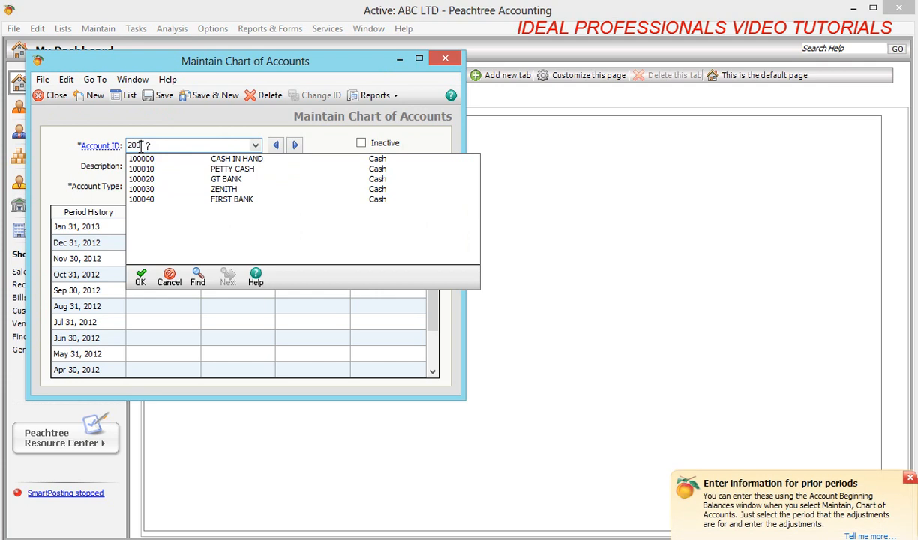
{"action": "type", "text": "000"}
{"action": "key", "text": "Tab"}
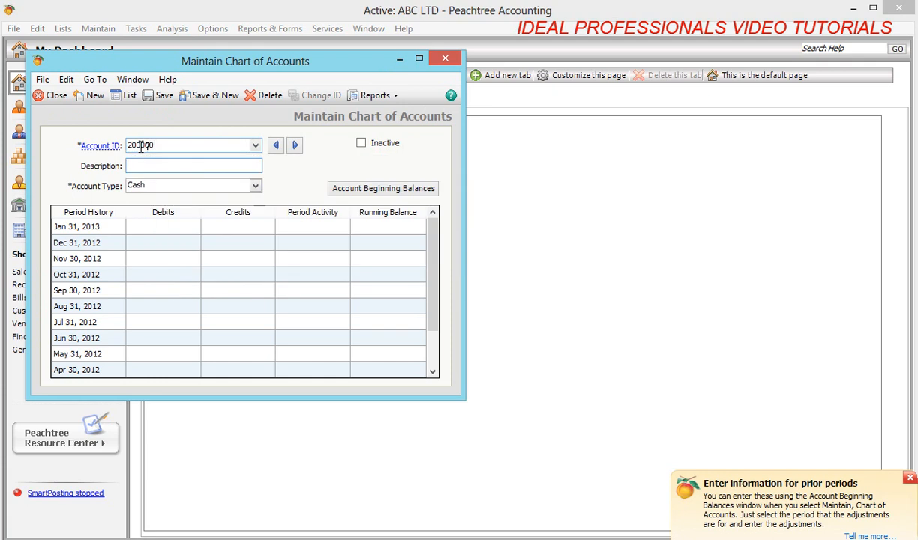
{"action": "type", "text": "SALES INCOME"}
{"action": "left_click", "coordinate": [255, 186]}
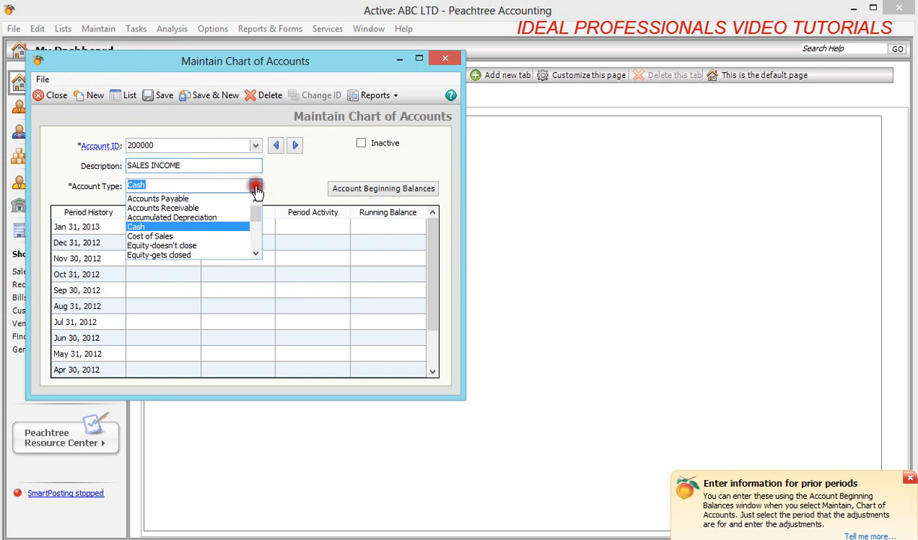
{"action": "left_click", "coordinate": [256, 255]}
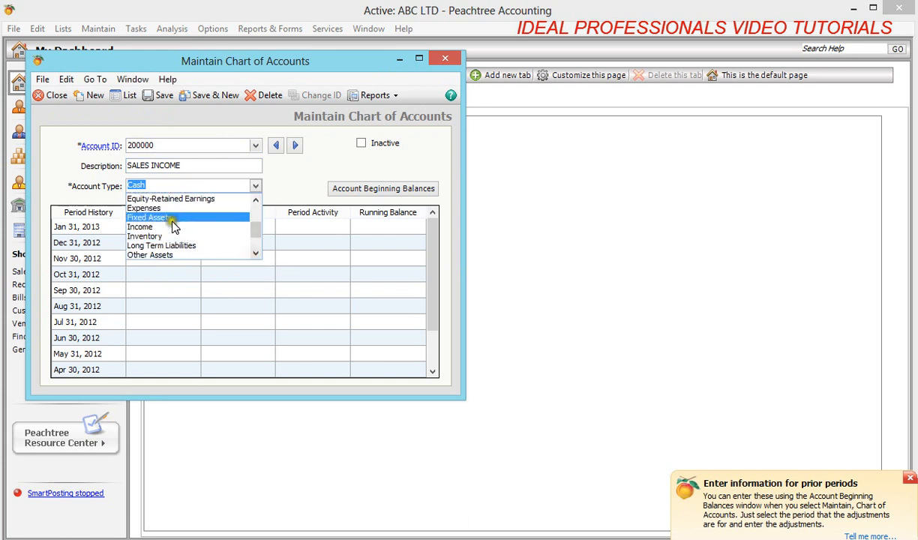
{"action": "left_click", "coordinate": [166, 228]}
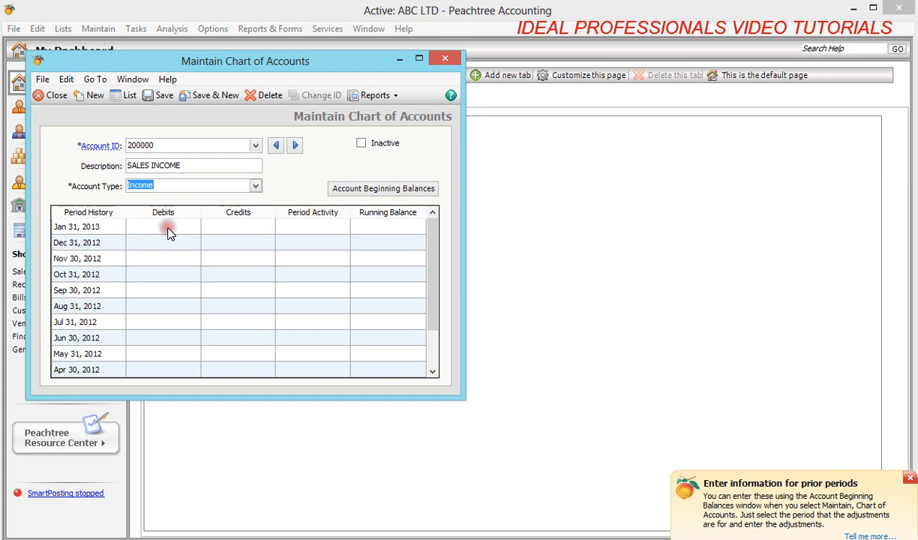
{"action": "left_click", "coordinate": [167, 97]}
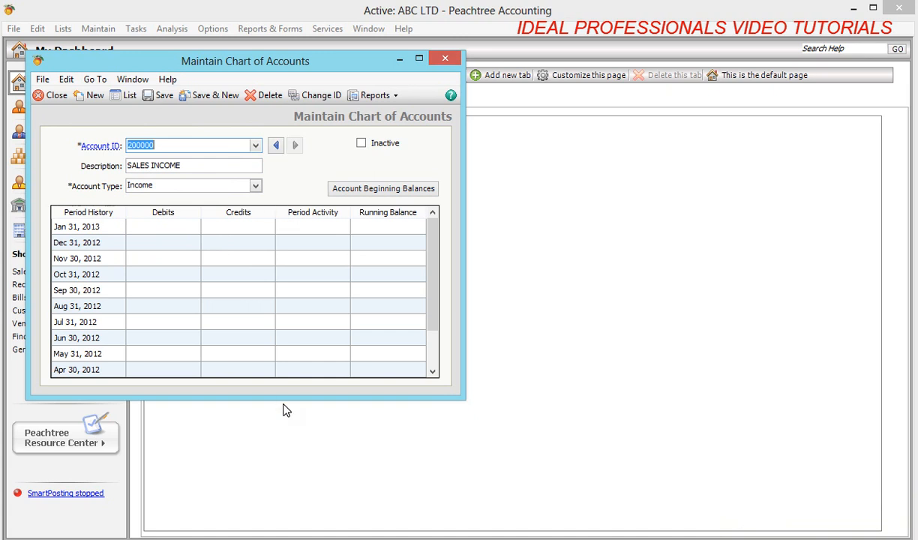
- Switch to the Word document Document5 to consult the income coding list
{"action": "mouse_move", "coordinate": [325, 538]}
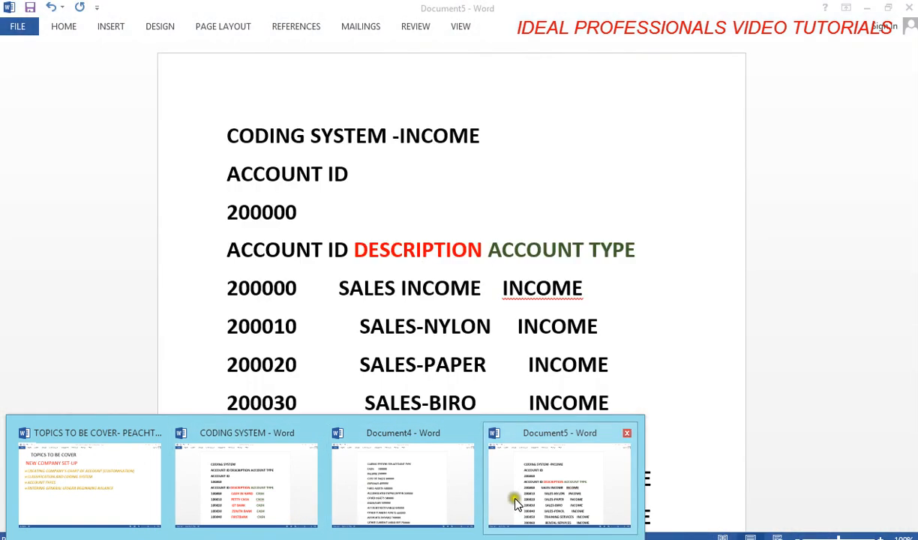
{"action": "left_click", "coordinate": [514, 503]}
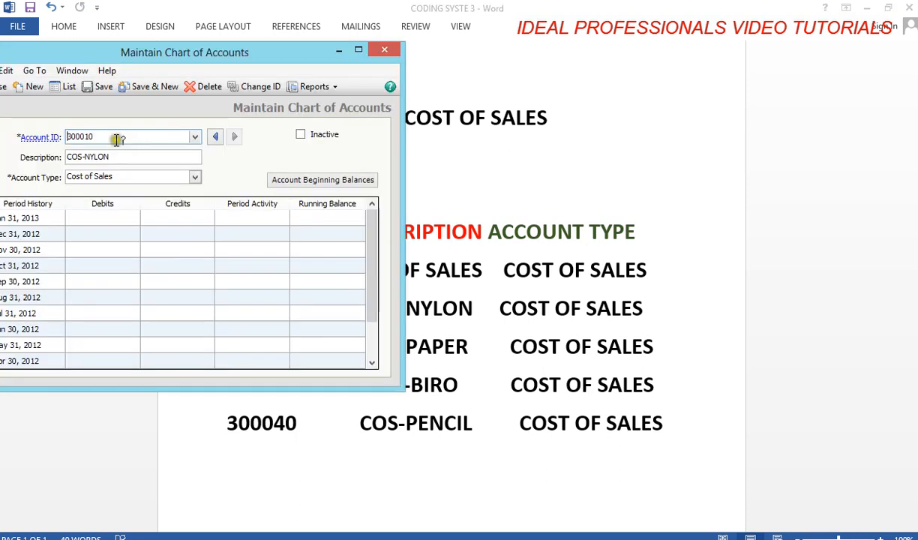
- Enter 300020 as the account ID for a new cost of sales account based on the COS-NYLON record
{"action": "left_click", "coordinate": [104, 140]}
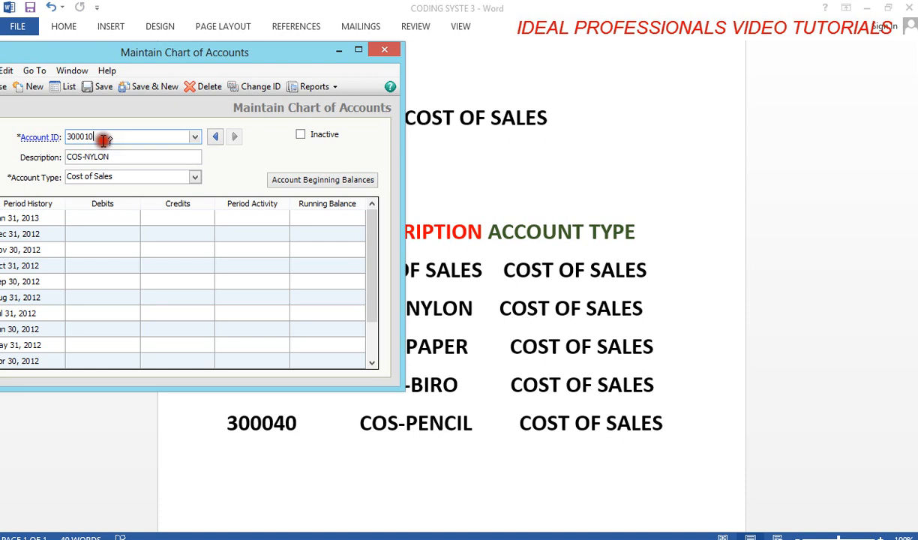
{"action": "key", "text": "BackSpace"}
{"action": "key", "text": "BackSpace"}
{"action": "type", "text": "20"}
{"action": "key", "text": "Tab"}
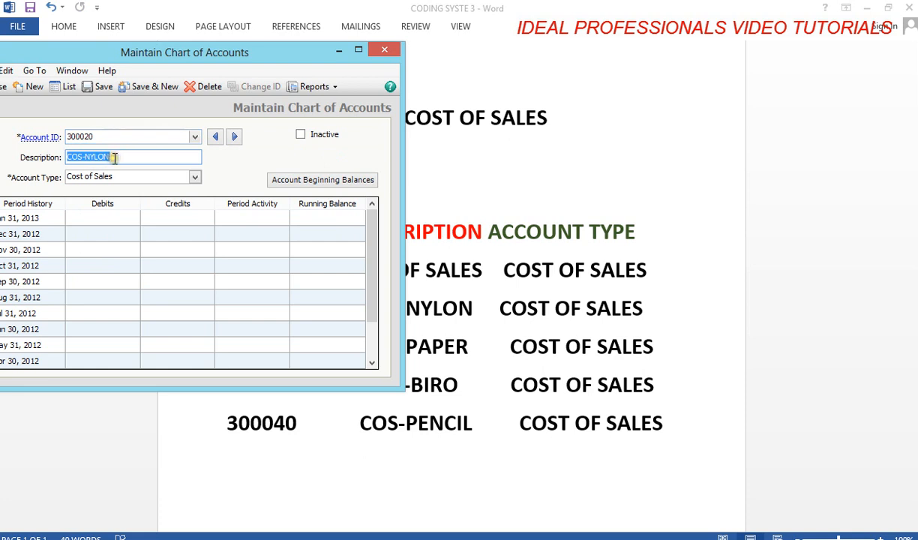
- Set the description of account 300020 to COS-PAPER and save the record
{"action": "left_click", "coordinate": [114, 156]}
{"action": "key", "text": "BackSpace"}
{"action": "key", "text": "BackSpace"}
{"action": "key", "text": "BackSpace"}
{"action": "key", "text": "BackSpace"}
{"action": "key", "text": "BackSpace"}
{"action": "type", "text": "PAPER"}
{"action": "left_click", "coordinate": [102, 87]}
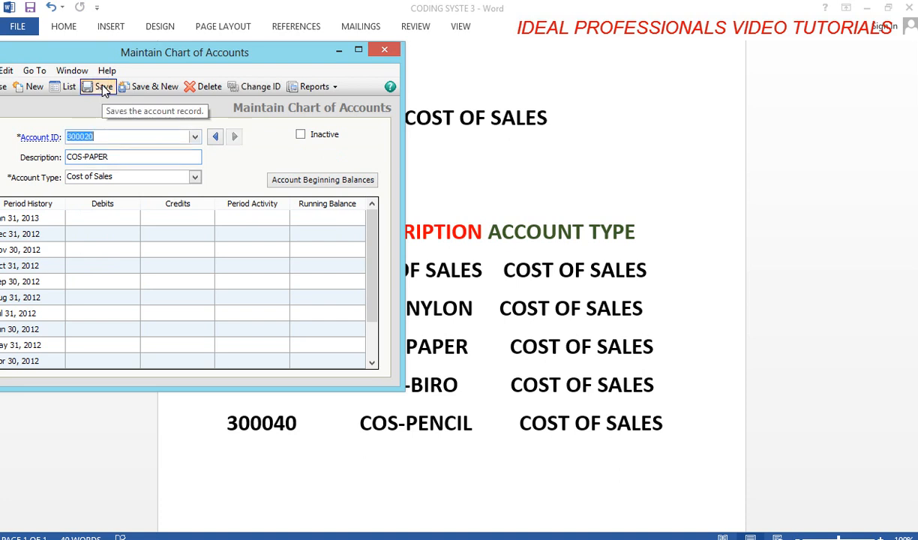
- Enter 300030 as the account ID for another cost of sales account based on the COS-PAPER record
{"action": "left_click", "coordinate": [103, 137]}
{"action": "key", "text": "BackSpace"}
{"action": "key", "text": "BackSpace"}
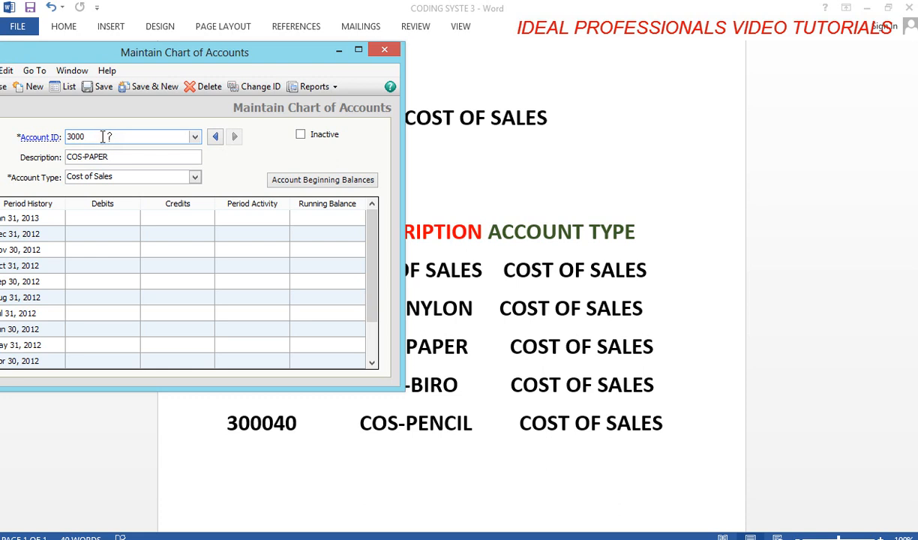
{"action": "type", "text": "3"}
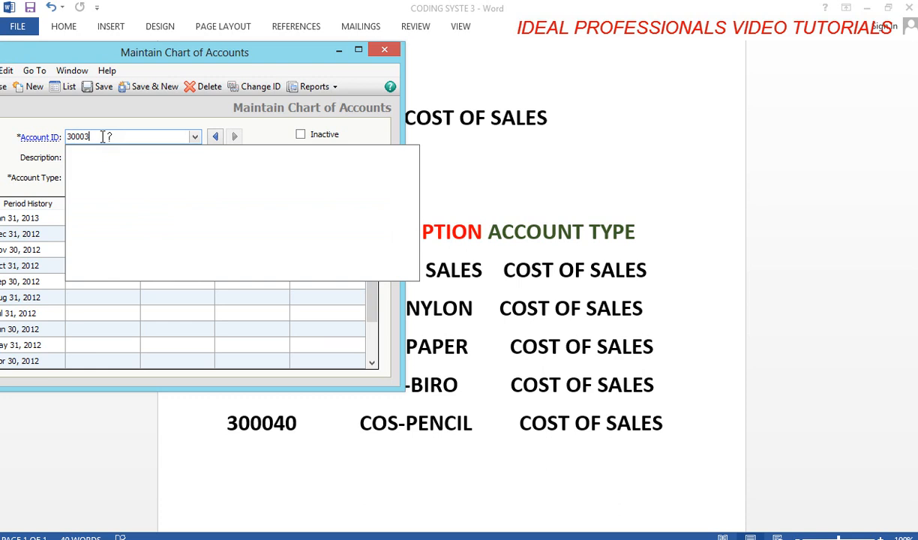
{"action": "type", "text": "0"}
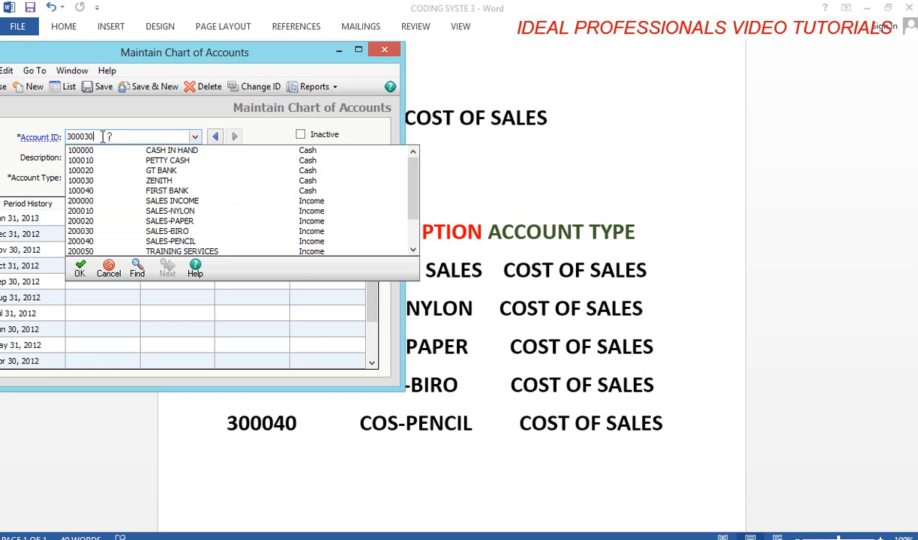
{"action": "key", "text": "Return"}
{"action": "key", "text": "Tab"}
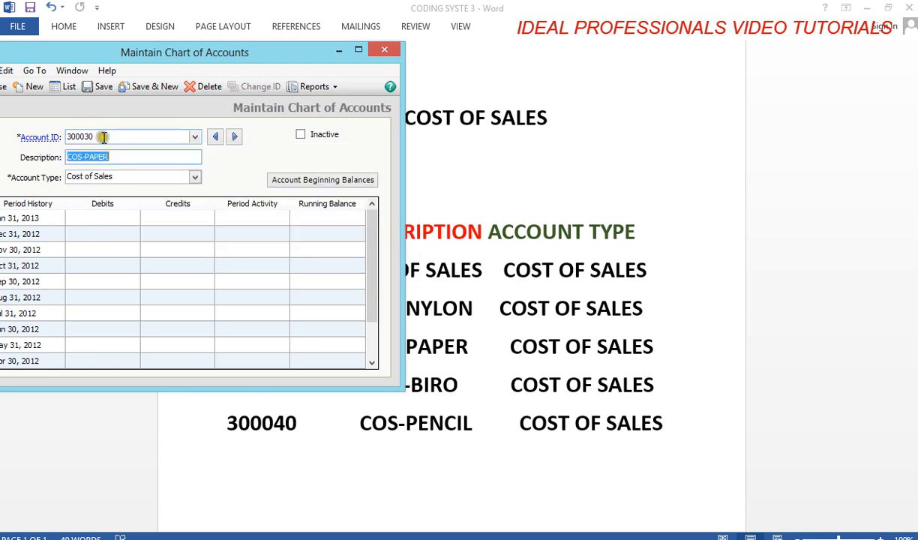
- Set the description of account 300030 to COS-BIRO and save the record
{"action": "left_click", "coordinate": [111, 156]}
{"action": "key", "text": "BackSpace"}
{"action": "key", "text": "BackSpace"}
{"action": "key", "text": "BackSpace"}
{"action": "key", "text": "BackSpace"}
{"action": "key", "text": "BackSpace"}
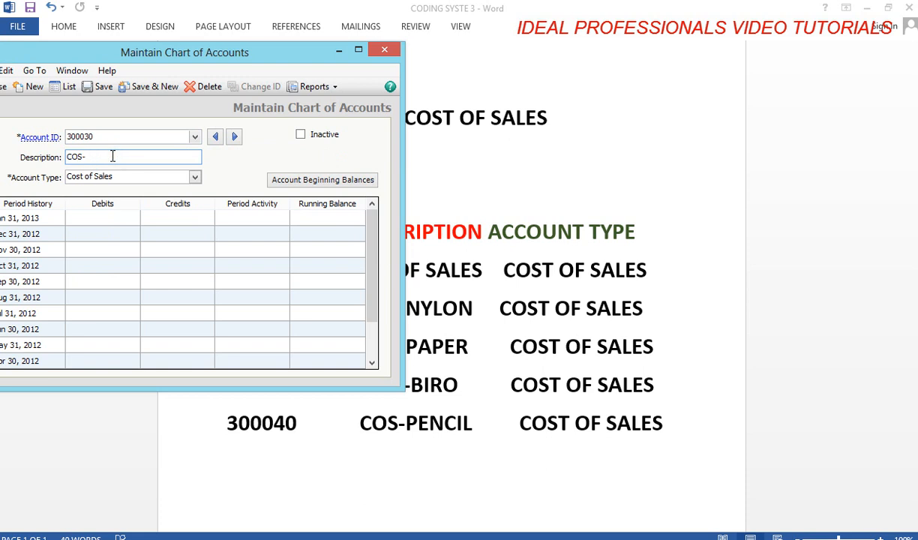
{"action": "type", "text": "BIRO"}
{"action": "left_click", "coordinate": [101, 89]}
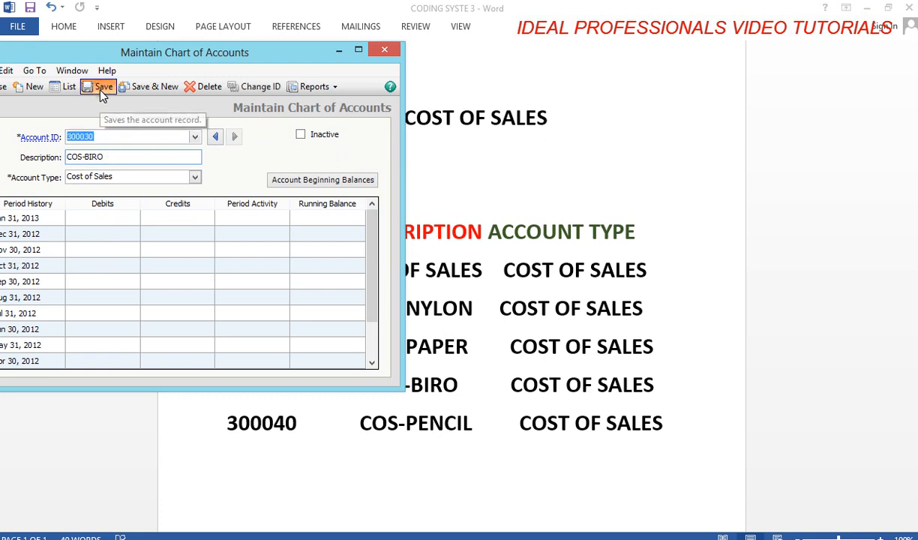
- Enter 300040 as the account ID for another cost of sales account based on the COS-BIRO record
{"action": "left_click", "coordinate": [101, 136]}
{"action": "key", "text": "BackSpace"}
{"action": "key", "text": "BackSpace"}
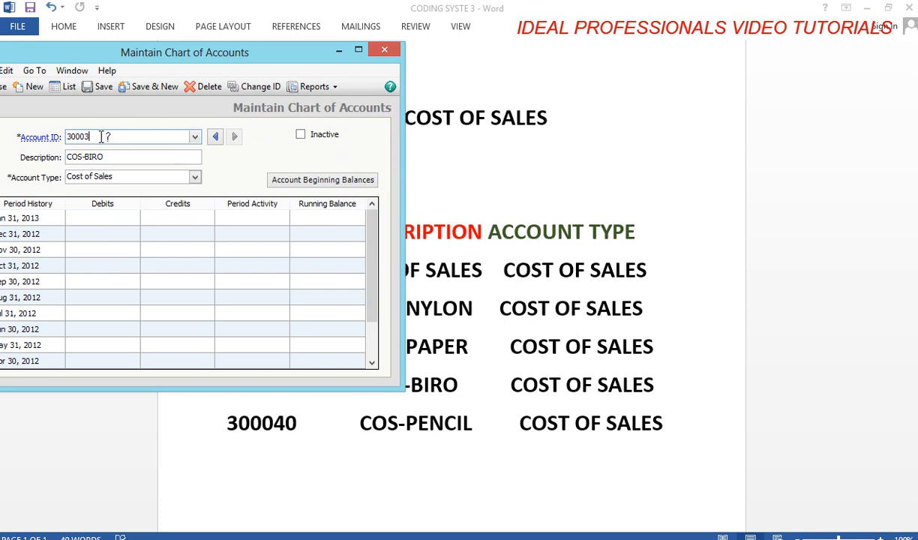
{"action": "type", "text": "40"}
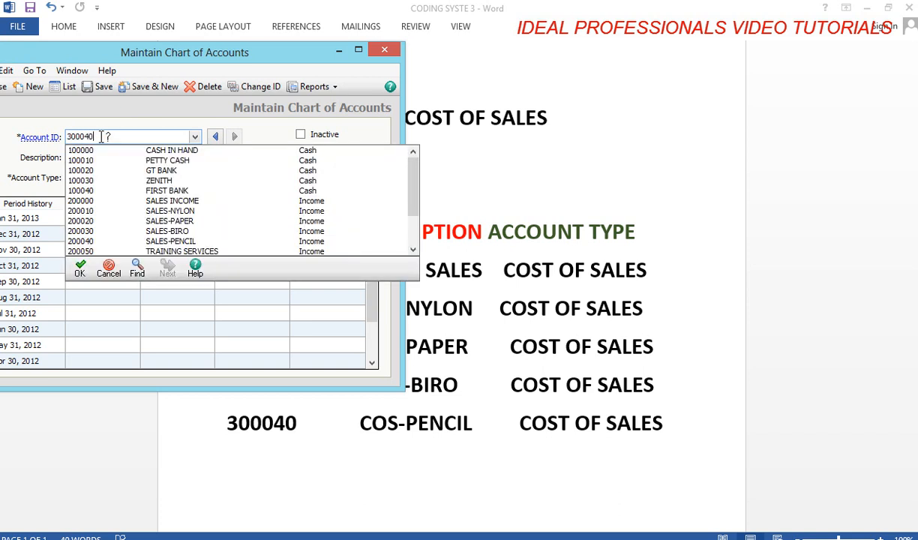
{"action": "key", "text": "Tab"}
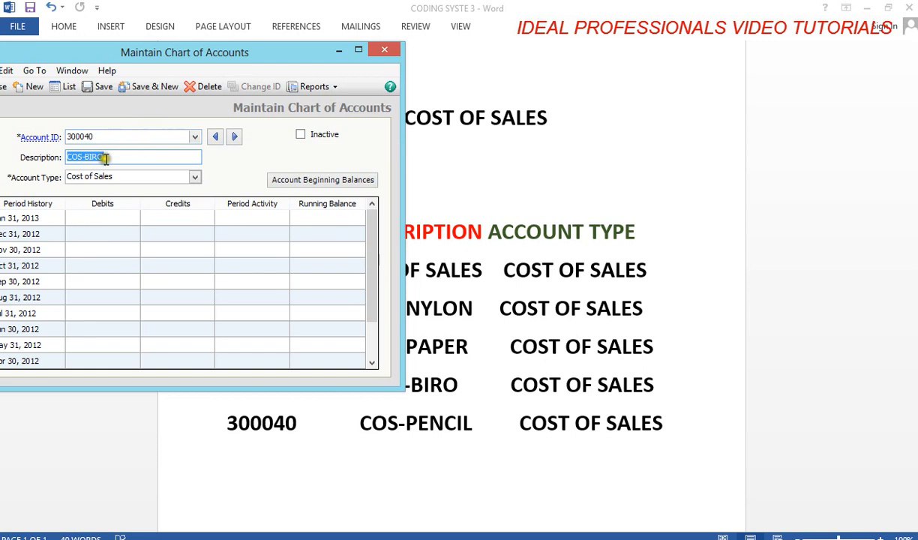
- Set the description of account 300040 to COS-PENCIL and save the record
{"action": "left_click", "coordinate": [107, 158]}
{"action": "key", "text": "BackSpace"}
{"action": "key", "text": "BackSpace"}
{"action": "key", "text": "BackSpace"}
{"action": "key", "text": "BackSpace"}
{"action": "type", "text": "PEN"}
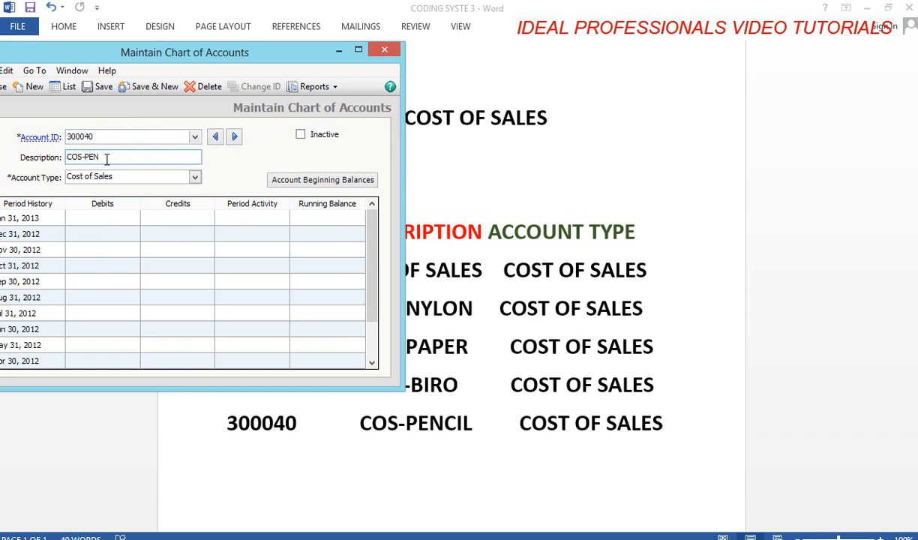
{"action": "type", "text": "CIL"}
{"action": "left_click", "coordinate": [101, 88]}
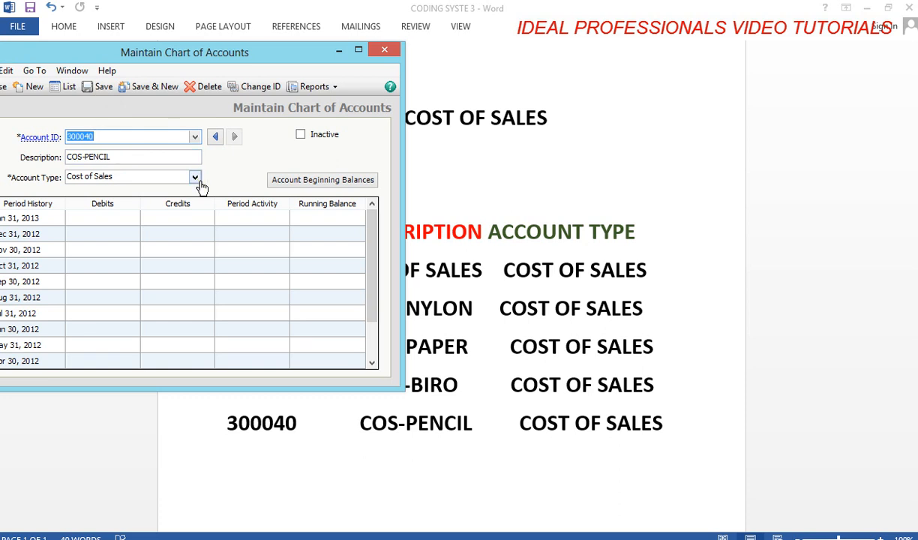
- Open the account list at full size and review the cash, income and cost of sales accounts row by row down to COS-PENCIL
{"action": "left_click", "coordinate": [64, 89]}
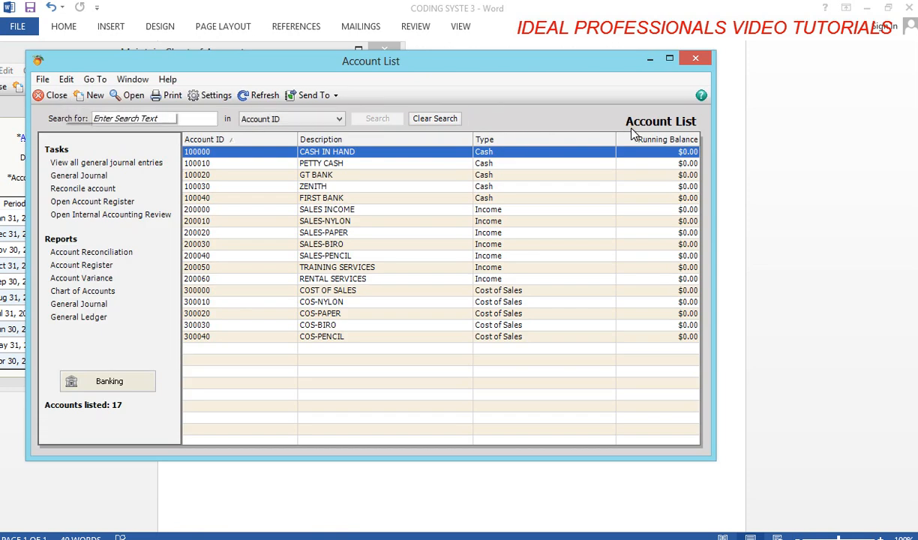
{"action": "left_click", "coordinate": [670, 60]}
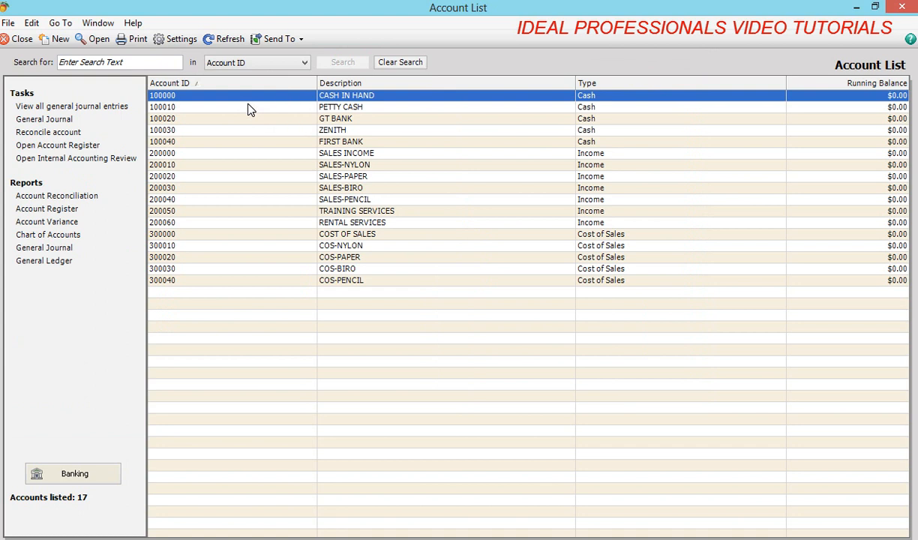
{"action": "left_click", "coordinate": [327, 108]}
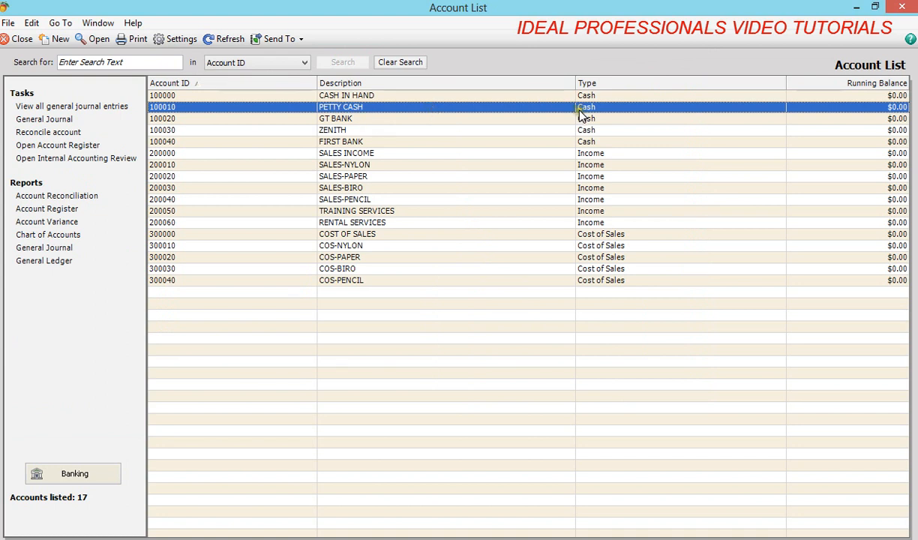
{"action": "key", "text": "Down"}
{"action": "key", "text": "Down"}
{"action": "key", "text": "Down"}
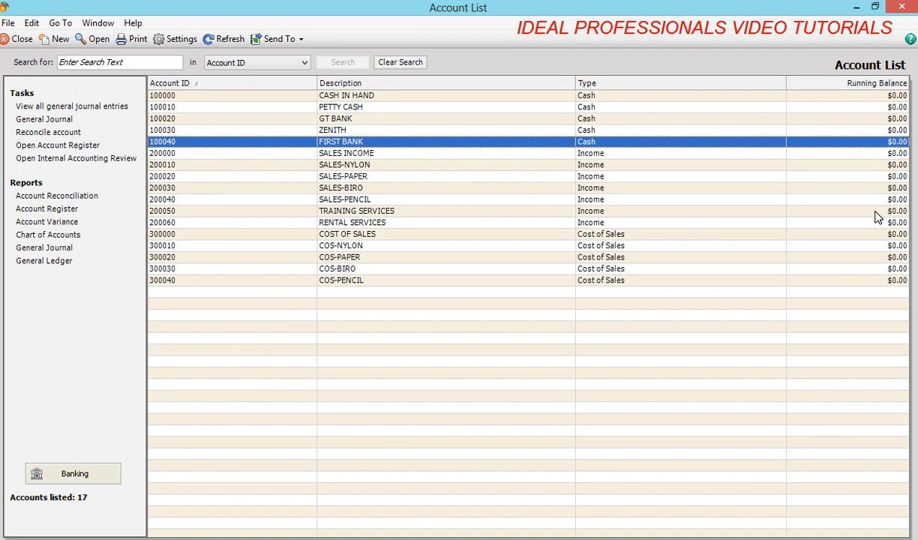
{"action": "key", "text": "Down"}
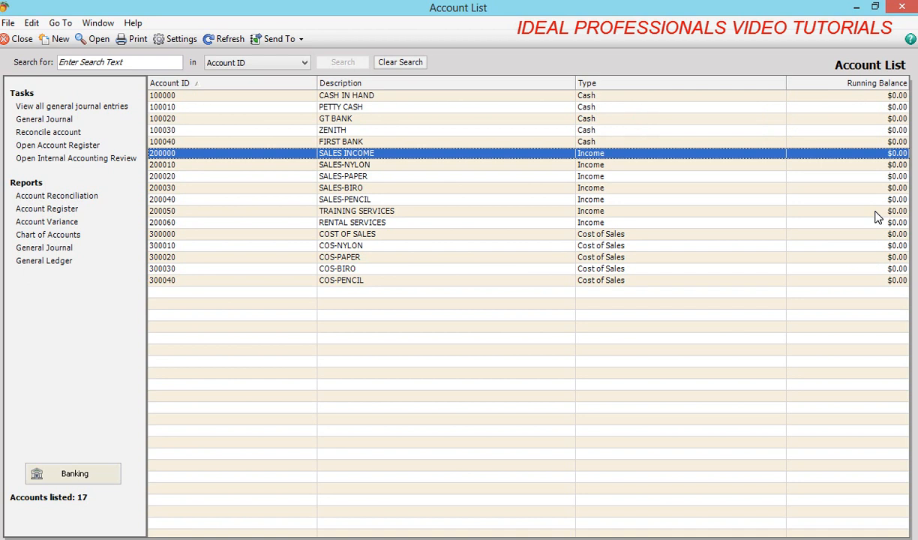
{"action": "key", "text": "Down"}
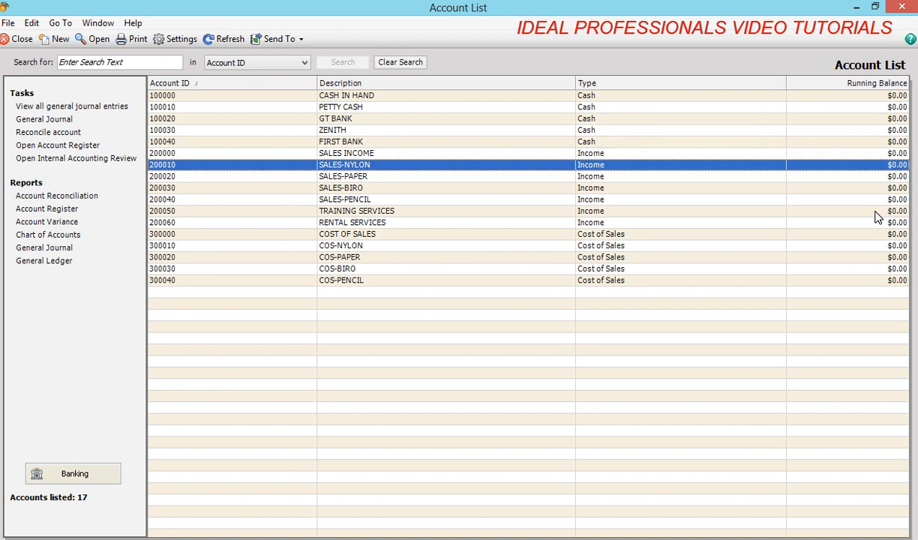
{"action": "key", "text": "Down"}
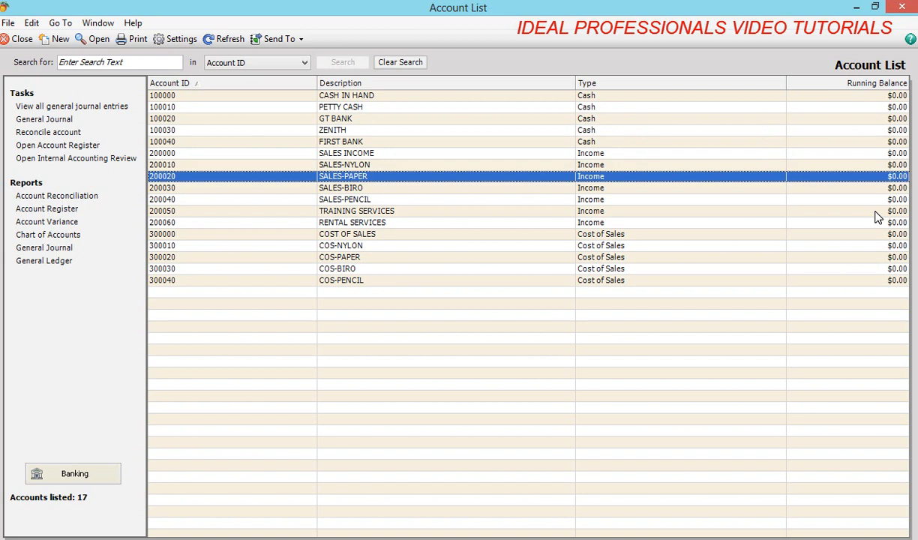
{"action": "key", "text": "Down"}
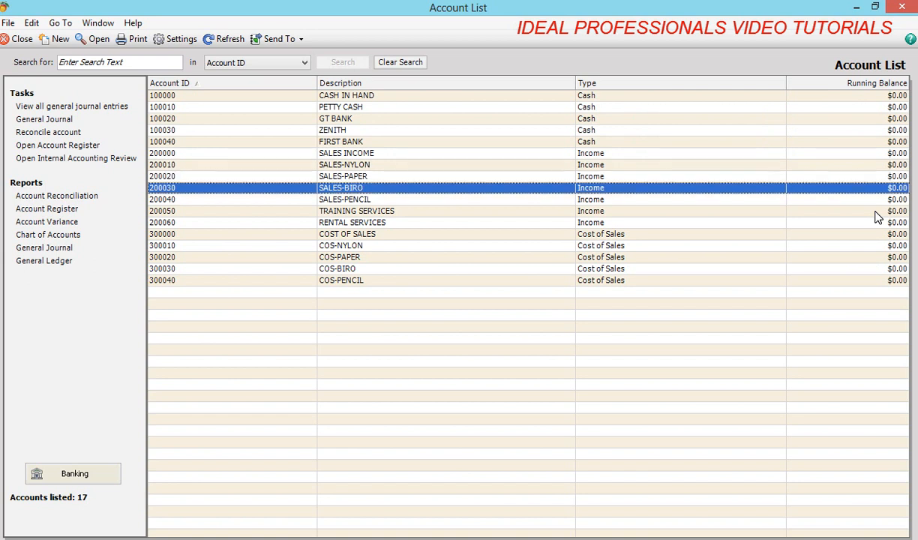
{"action": "key", "text": "Down"}
{"action": "key", "text": "Down"}
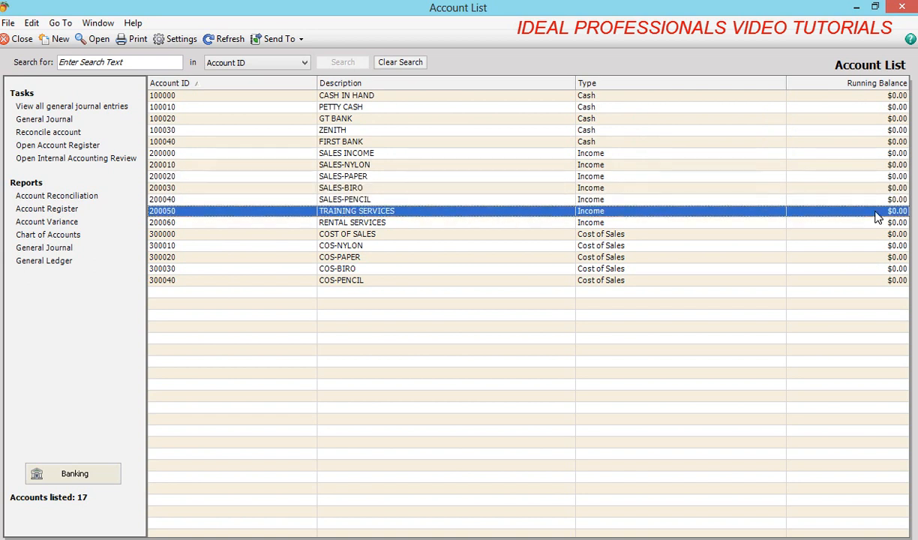
{"action": "key", "text": "Down"}
{"action": "key", "text": "Down"}
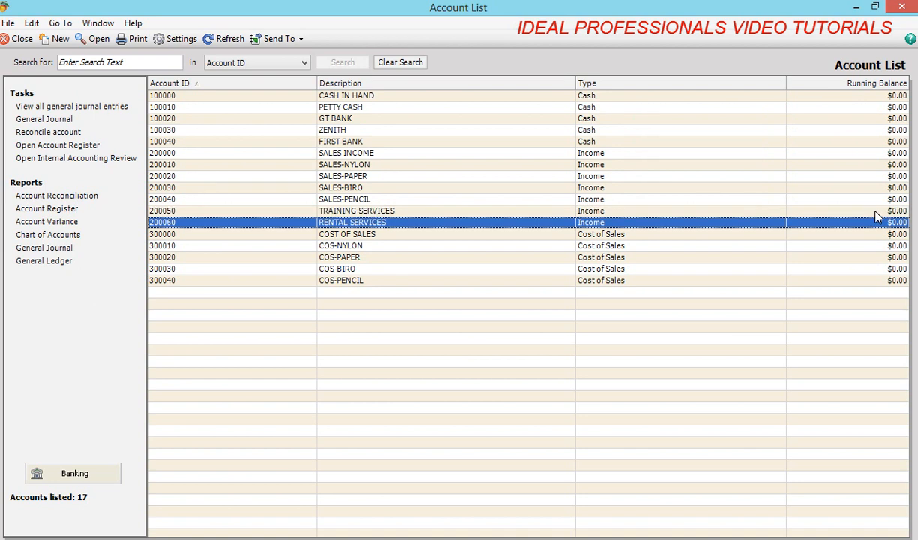
{"action": "key", "text": "Down"}
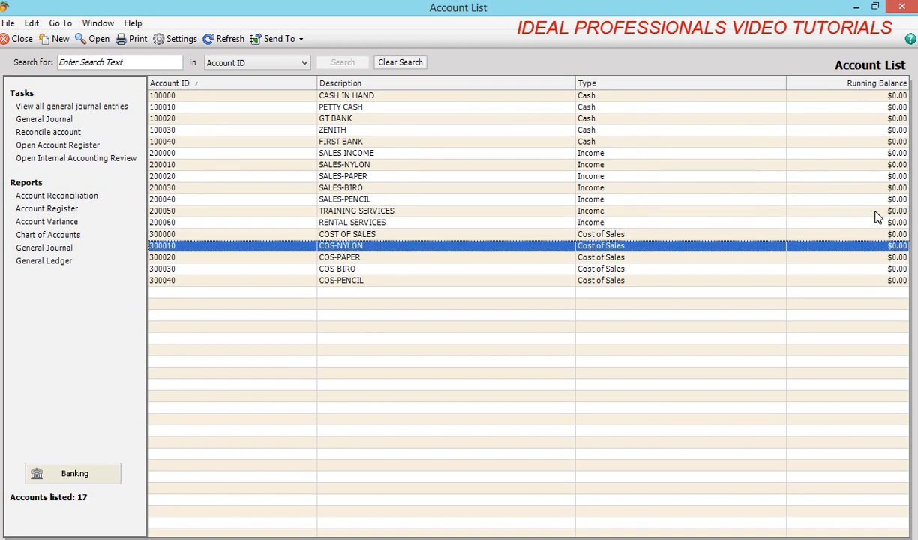
{"action": "key", "text": "Down"}
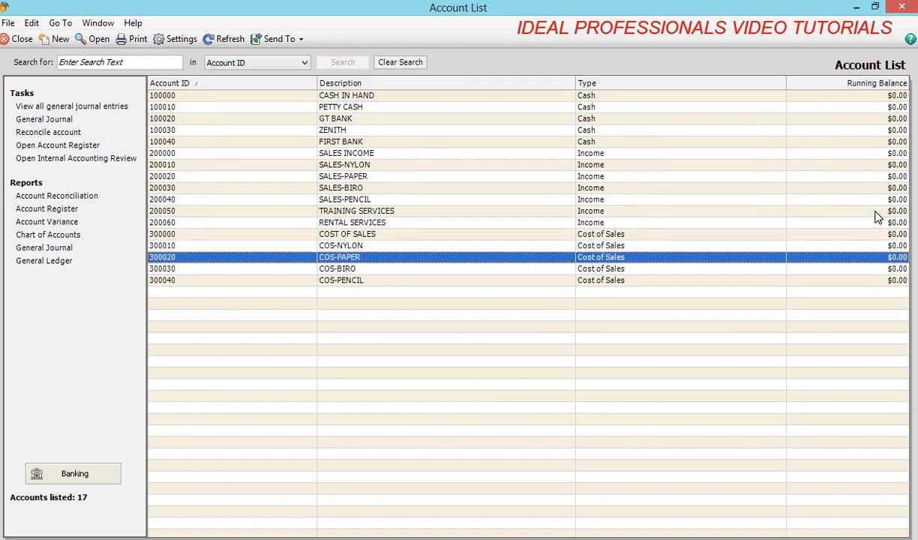
{"action": "key", "text": "Down"}
{"action": "key", "text": "Down"}
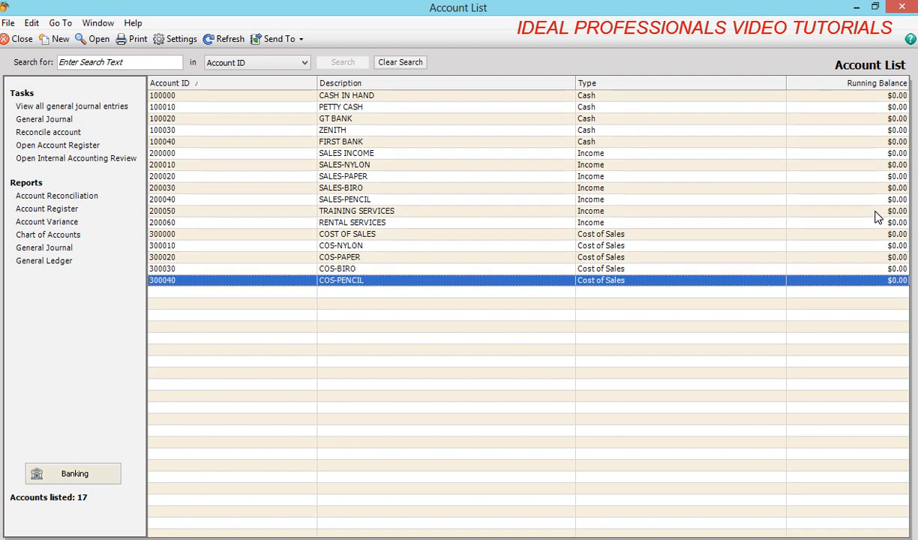